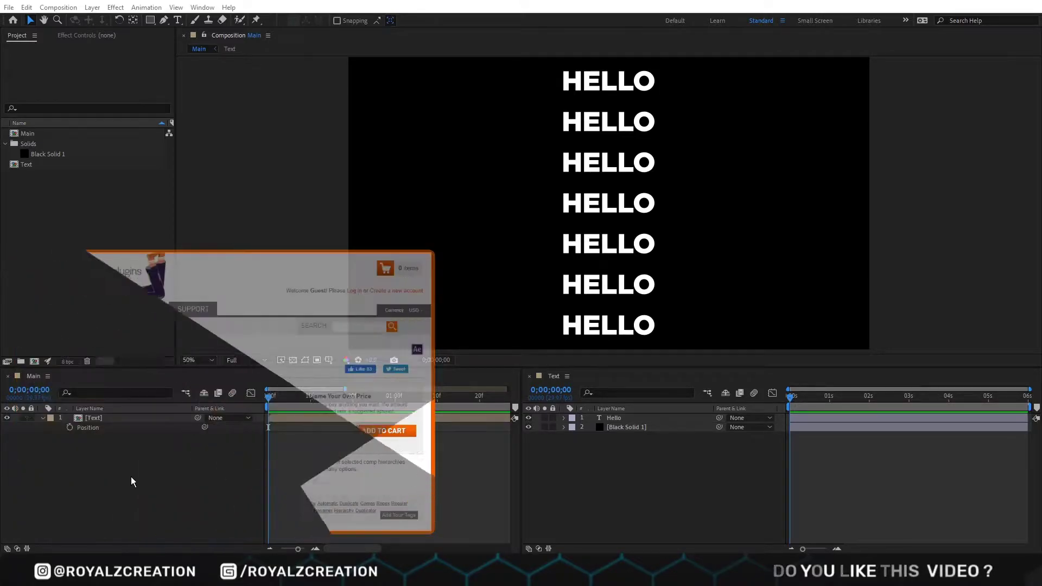
Launch True Comp Duplicator.jsx from the Window menu and widen its panel to show every option.
{"action": "left_click", "coordinate": [203, 7]}
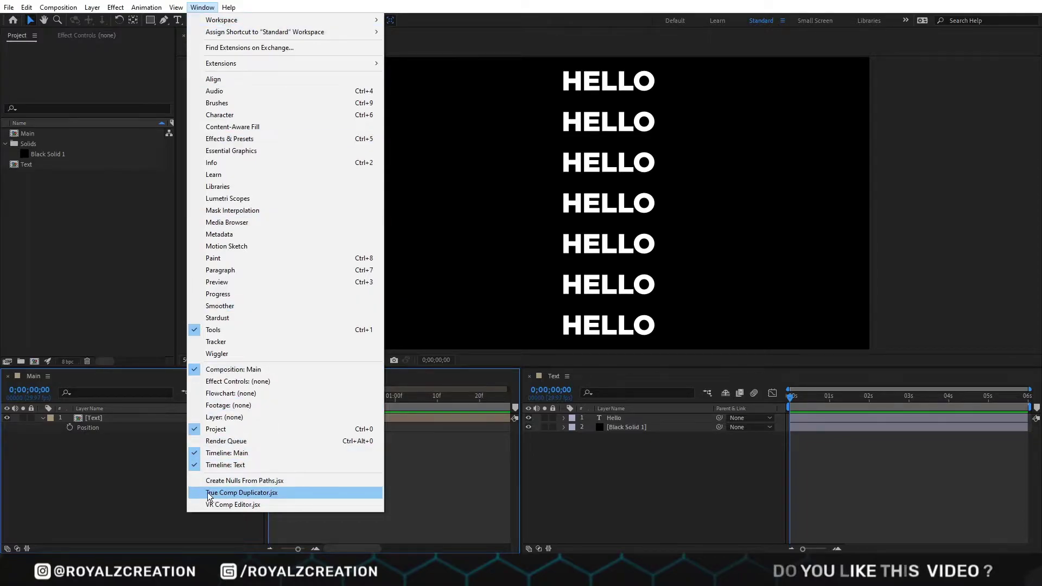
{"action": "left_click", "coordinate": [225, 493]}
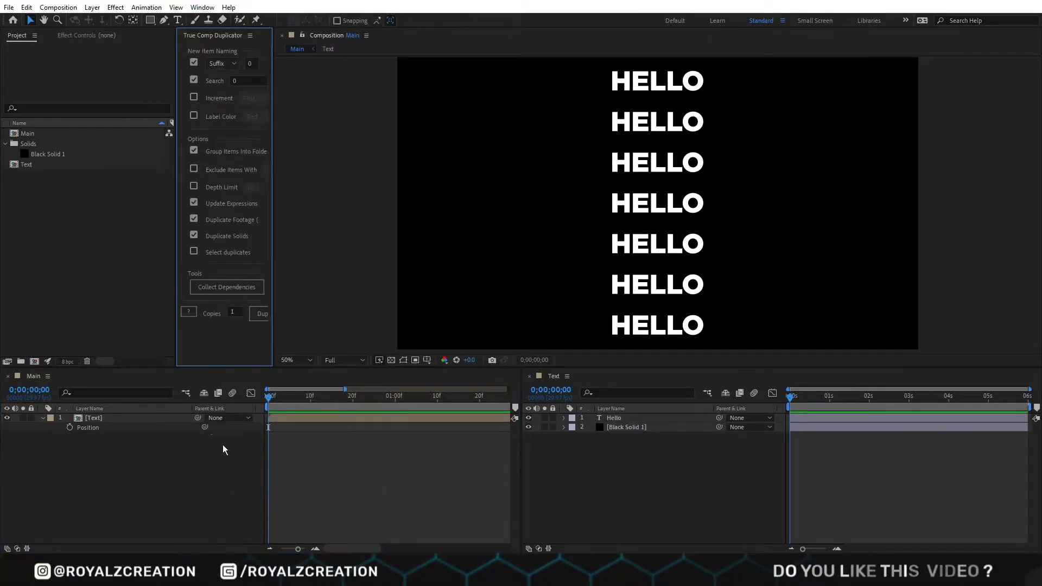
{"action": "left_click_drag", "start_coordinate": [274, 290], "coordinate": [523, 294]}
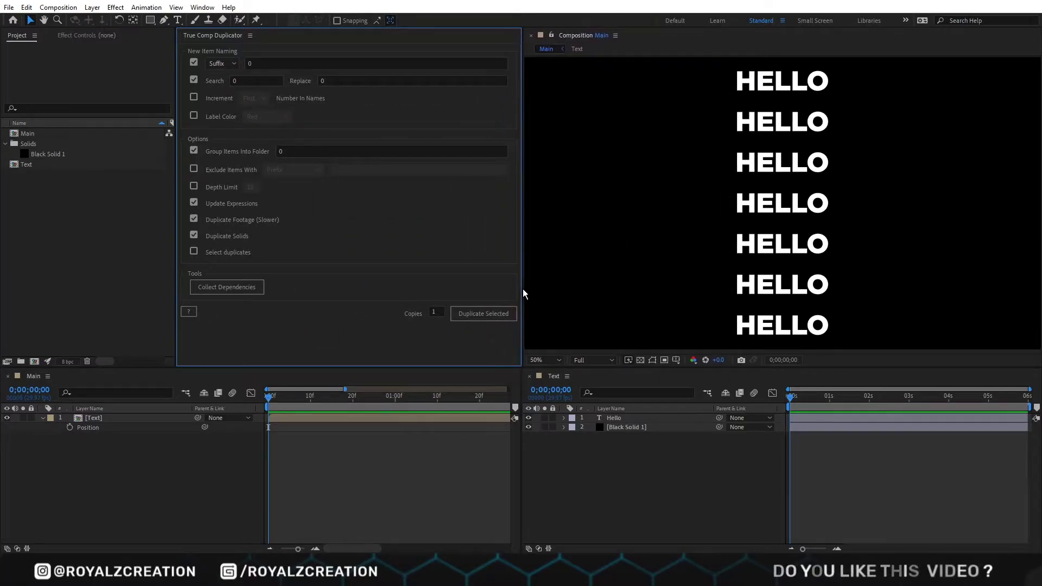
Select the Main comp and set naming to prefix '1_', searching 'Main' and replacing with 'Copy Main'.
{"action": "left_click", "coordinate": [163, 477]}
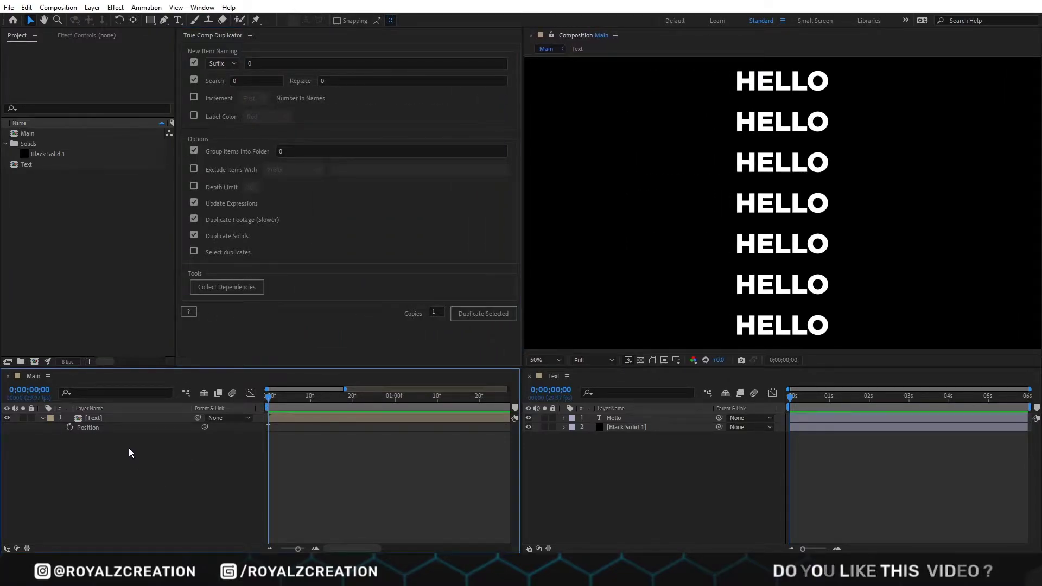
{"action": "left_click", "coordinate": [91, 140]}
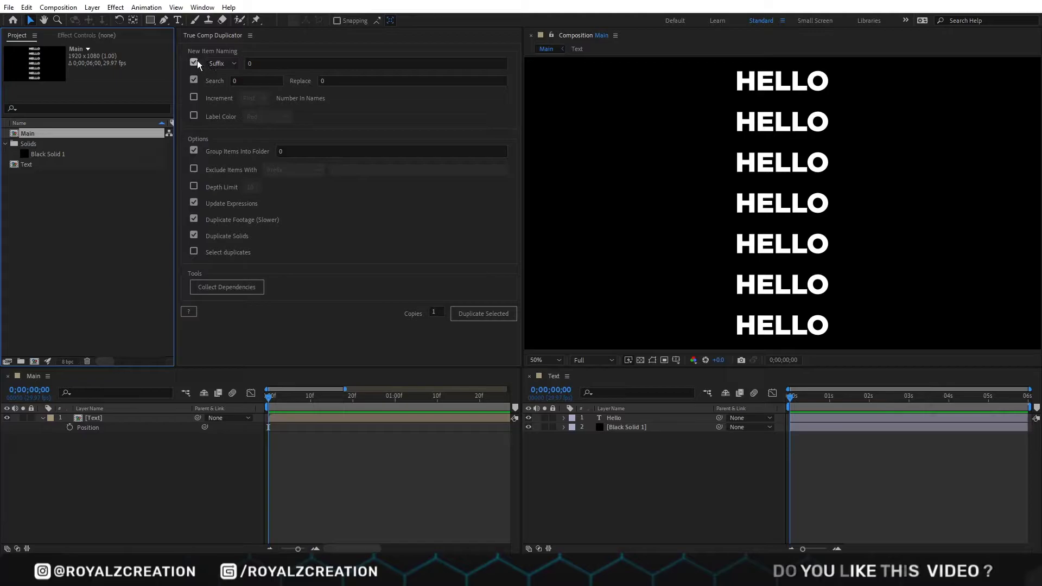
{"action": "left_click", "coordinate": [219, 63]}
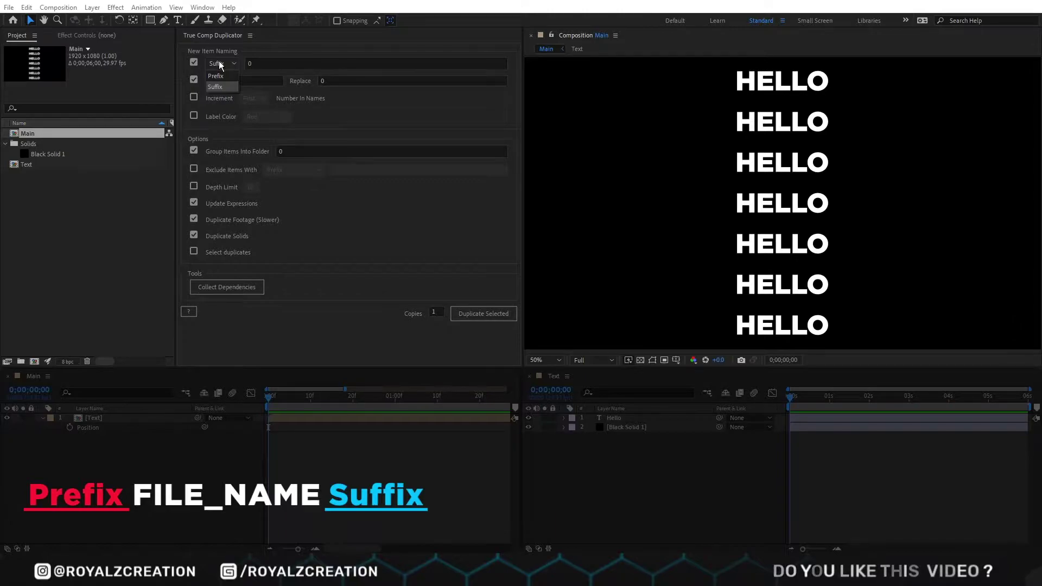
{"action": "left_click", "coordinate": [225, 76]}
{"action": "left_click", "coordinate": [247, 63]}
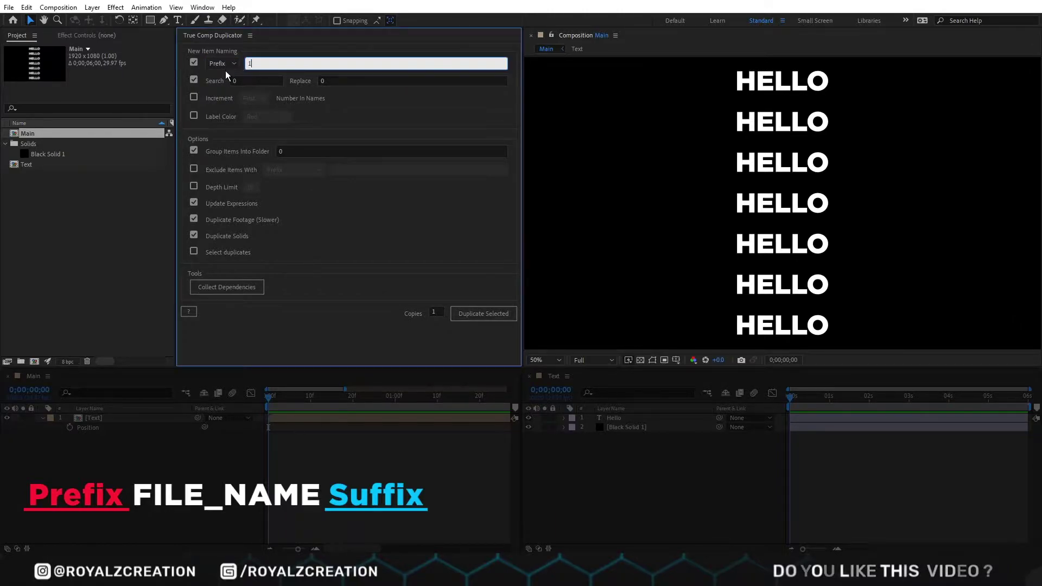
{"action": "type", "text": "_"}
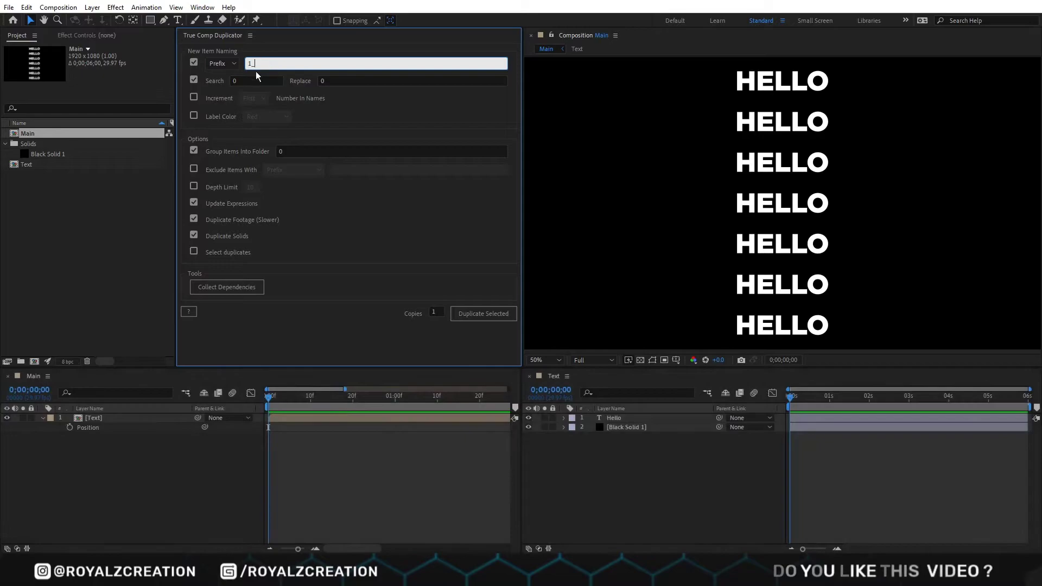
{"action": "left_click", "coordinate": [214, 88]}
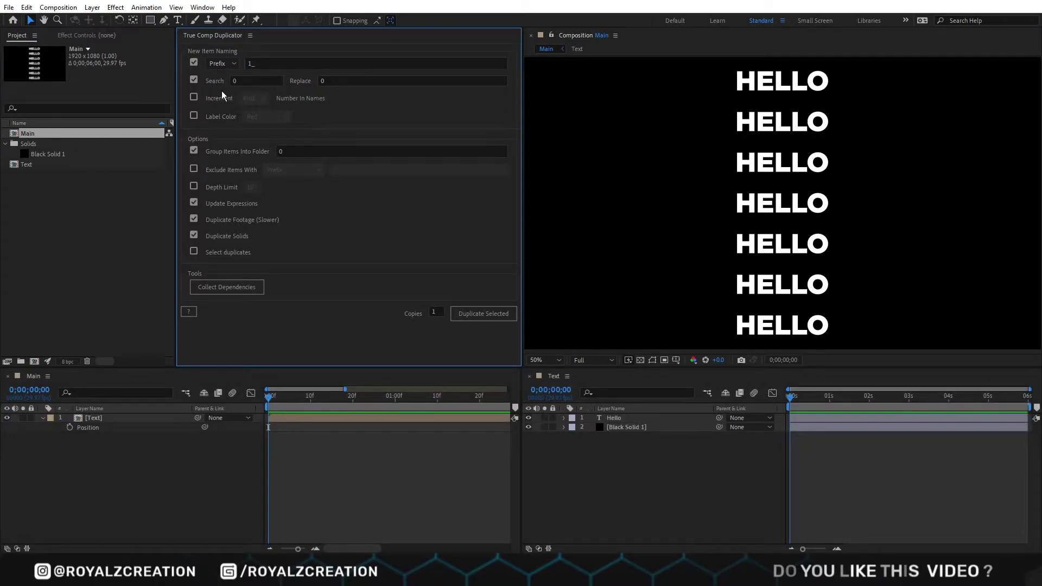
{"action": "left_click", "coordinate": [252, 79]}
{"action": "type", "text": "Main"}
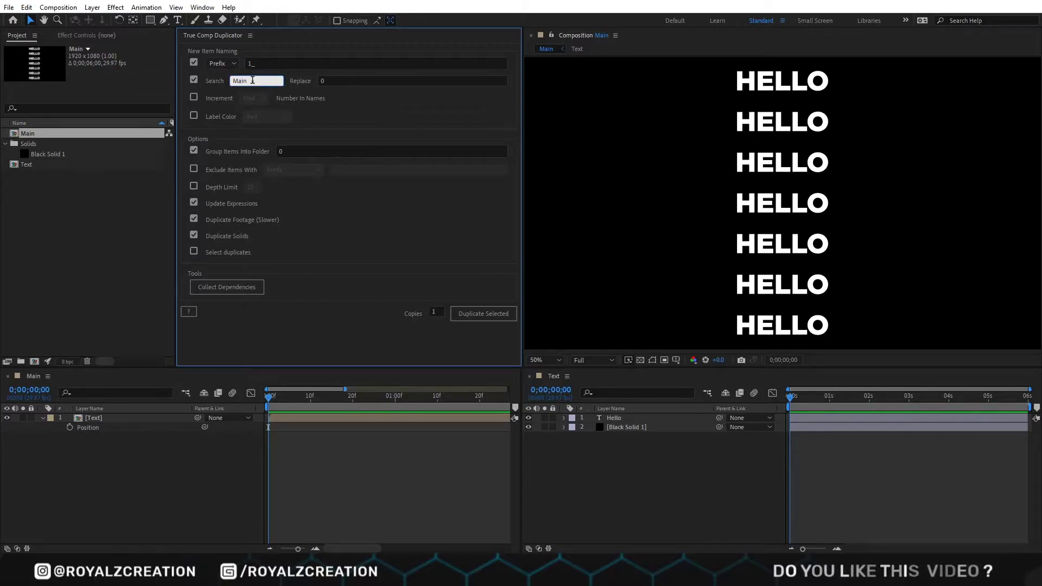
{"action": "left_click", "coordinate": [362, 81]}
{"action": "type", "text": "Copy Main"}
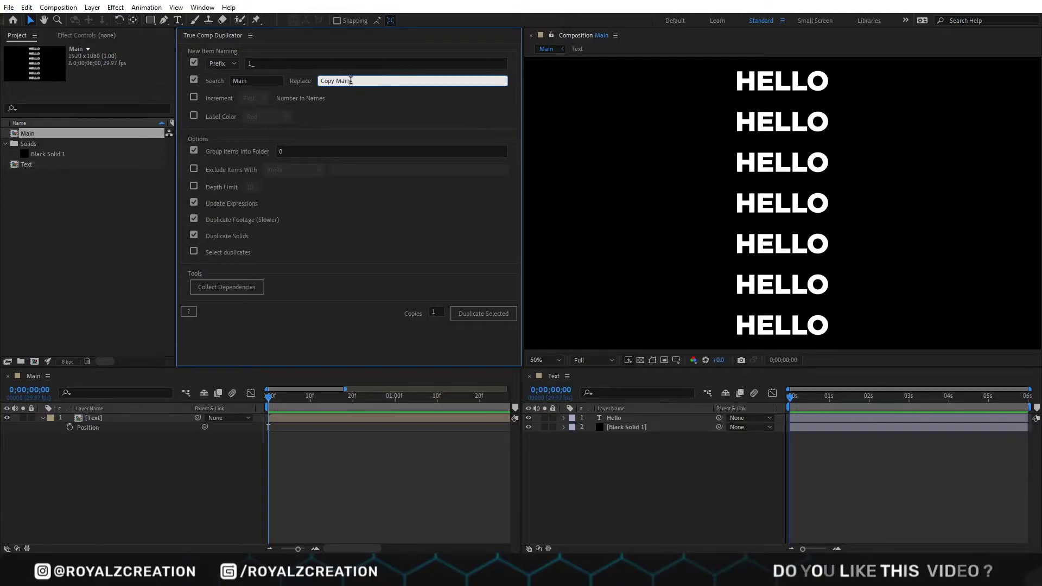
Confirm the 'Copy Main' replacement and enable an Orange label colour for duplicates.
{"action": "left_click", "coordinate": [360, 94]}
{"action": "left_click", "coordinate": [193, 115]}
{"action": "left_click", "coordinate": [261, 118]}
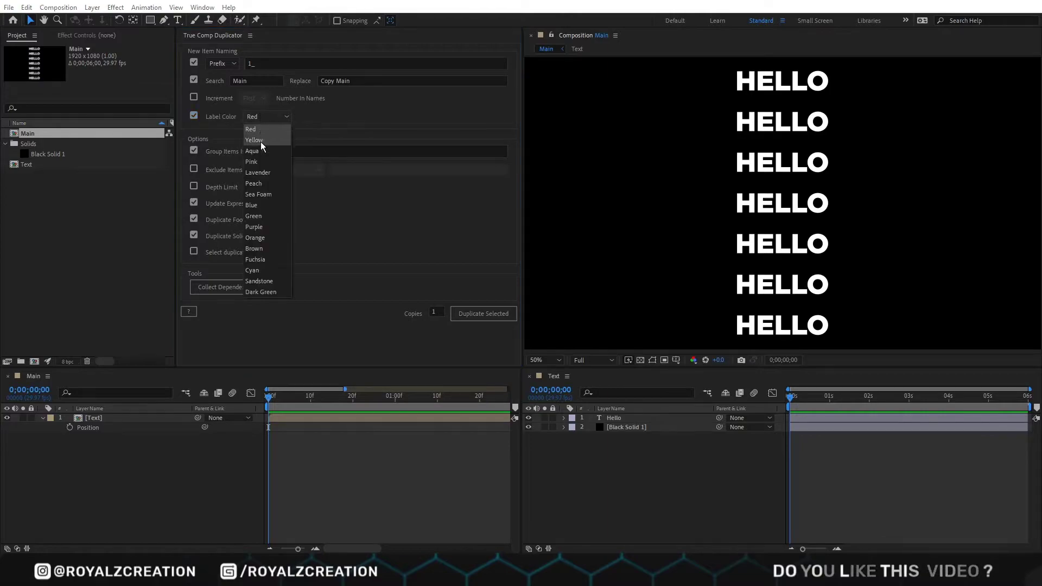
{"action": "left_click", "coordinate": [263, 239]}
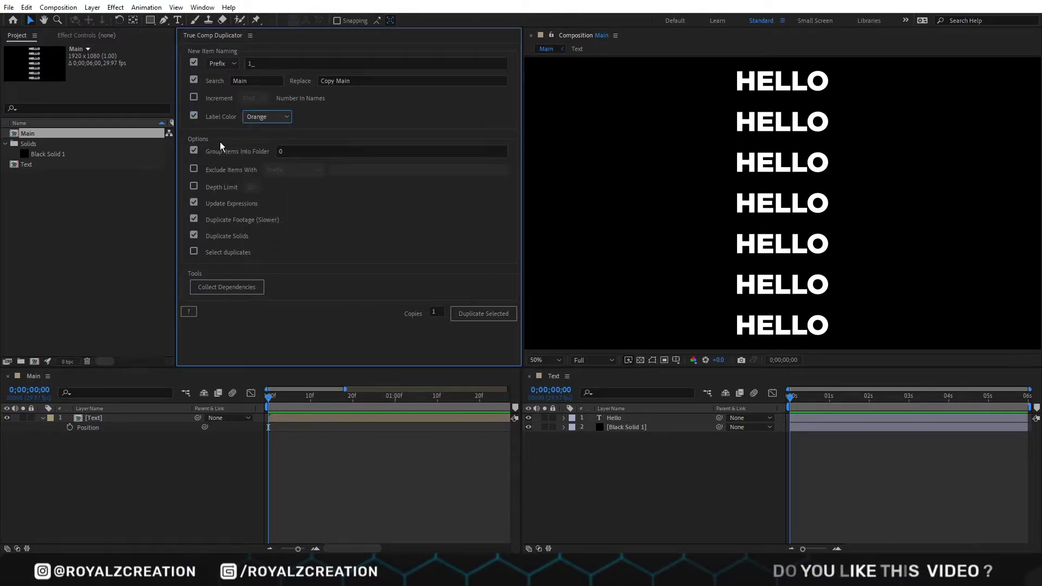
Group duplicates into a folder named 'Duplicate' and toggle footage/solid duplication, leaving solids on.
{"action": "left_click", "coordinate": [195, 149]}
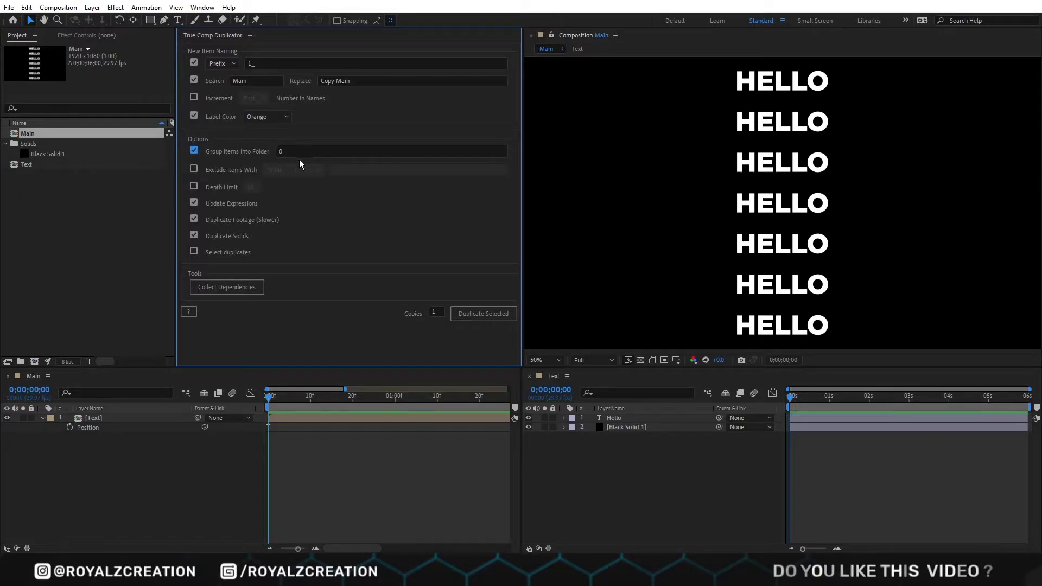
{"action": "left_click", "coordinate": [312, 150]}
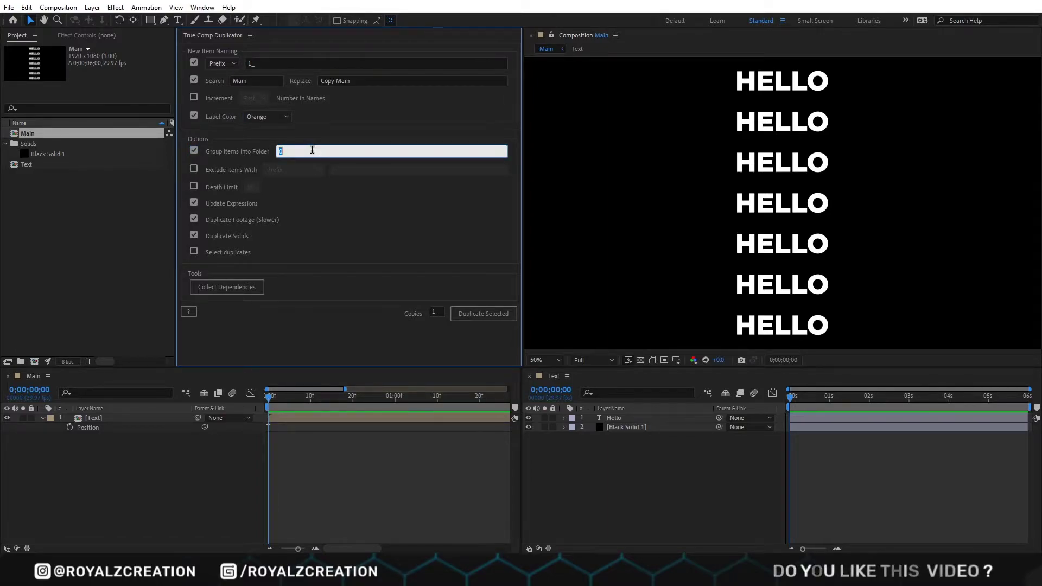
{"action": "type", "text": "Duplicate"}
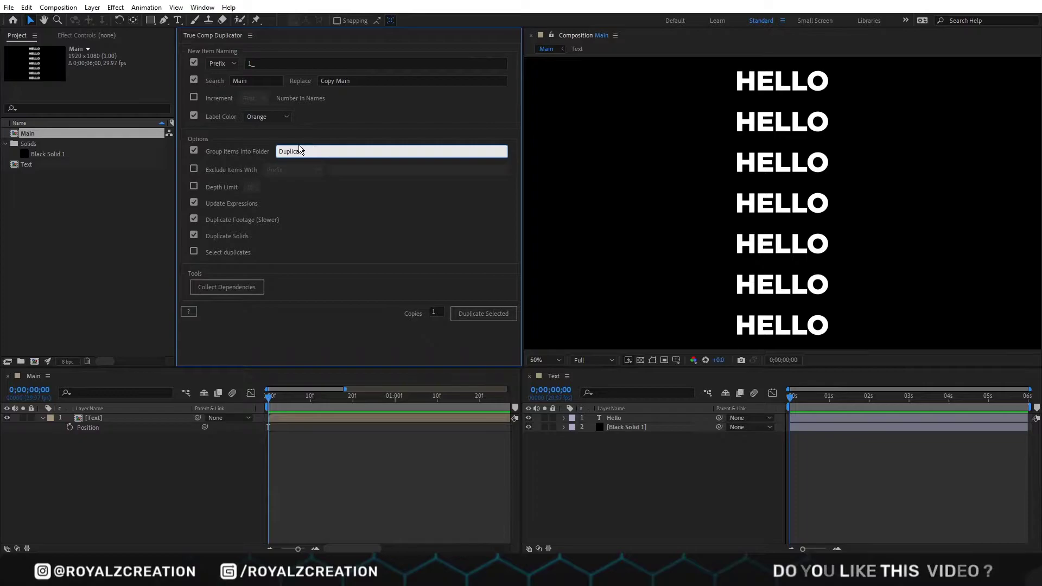
{"action": "left_click", "coordinate": [298, 201]}
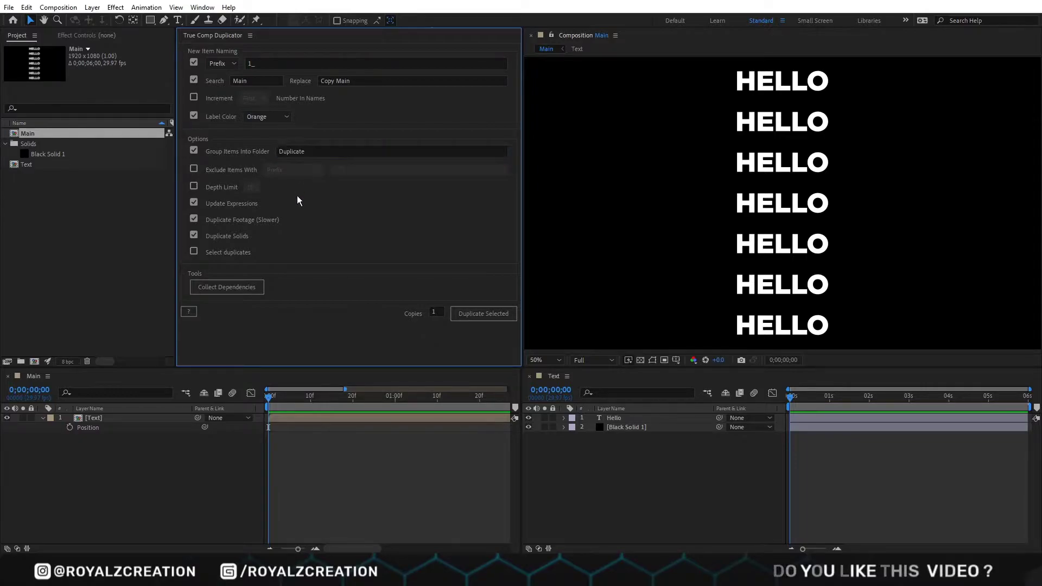
{"action": "left_click", "coordinate": [194, 235]}
{"action": "left_click", "coordinate": [193, 220]}
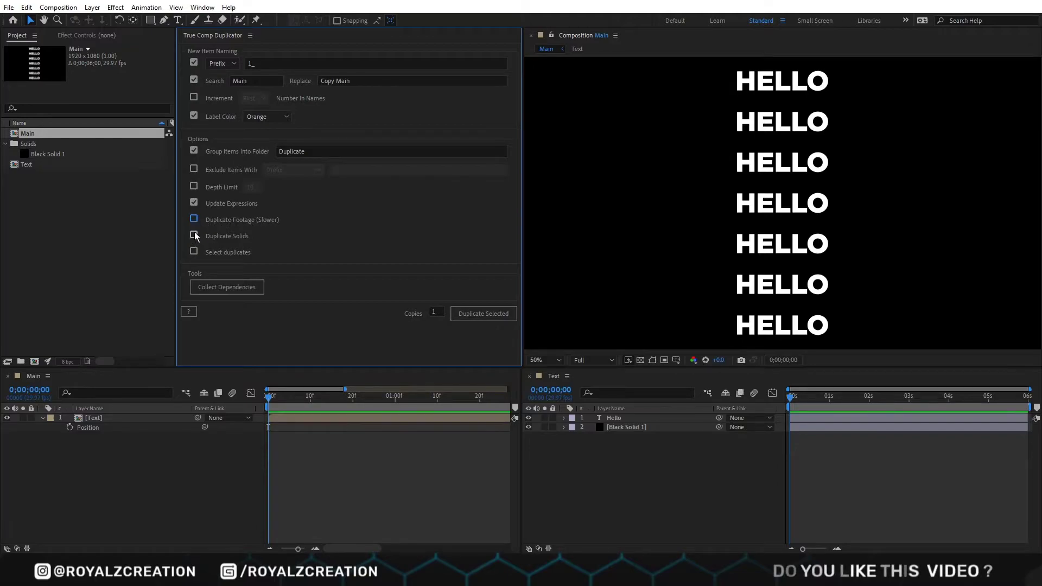
{"action": "left_click", "coordinate": [193, 236]}
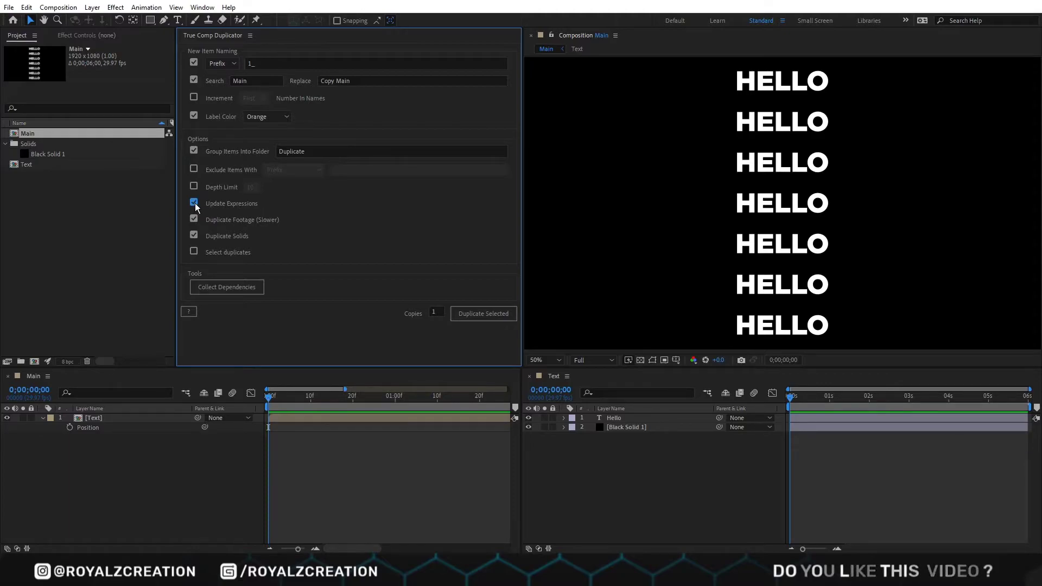
Pickwhip the Text layer's Position expression to the Text comp's Hello layer and adjust the copy count.
{"action": "left_click", "coordinate": [69, 427], "text": "alt"}
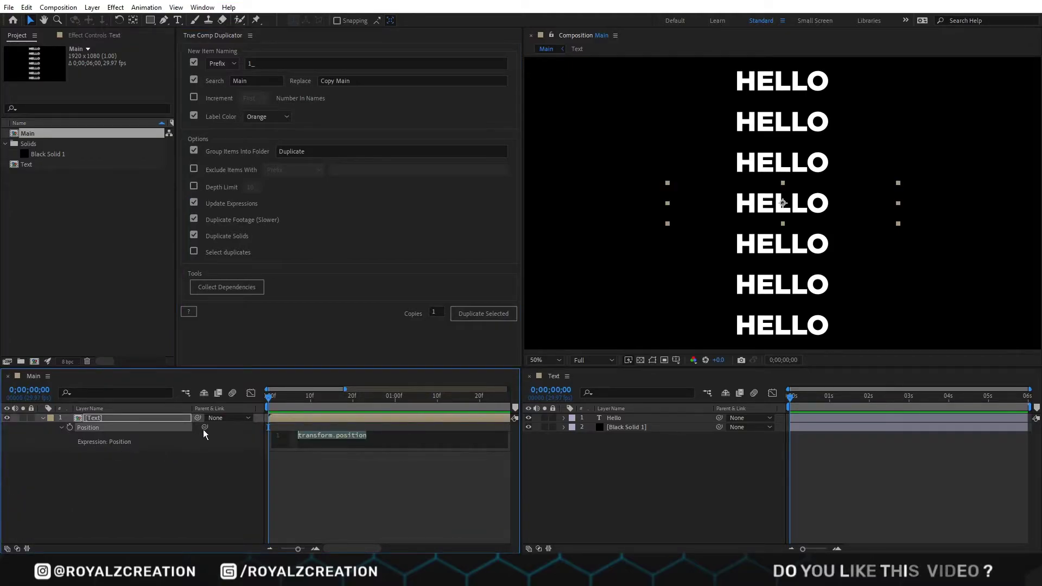
{"action": "left_click_drag", "start_coordinate": [205, 428], "coordinate": [634, 417]}
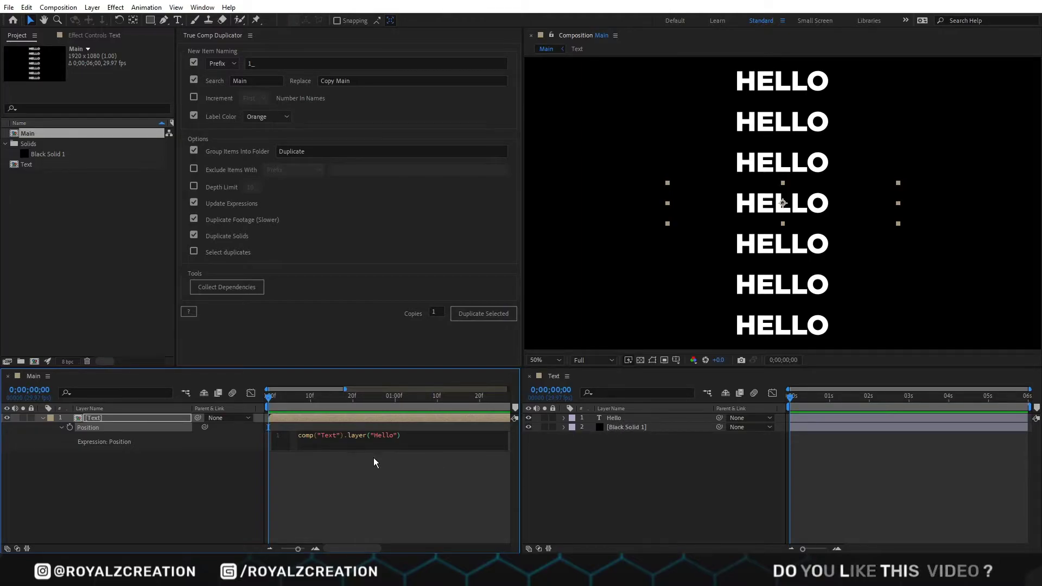
{"action": "left_click", "coordinate": [159, 464]}
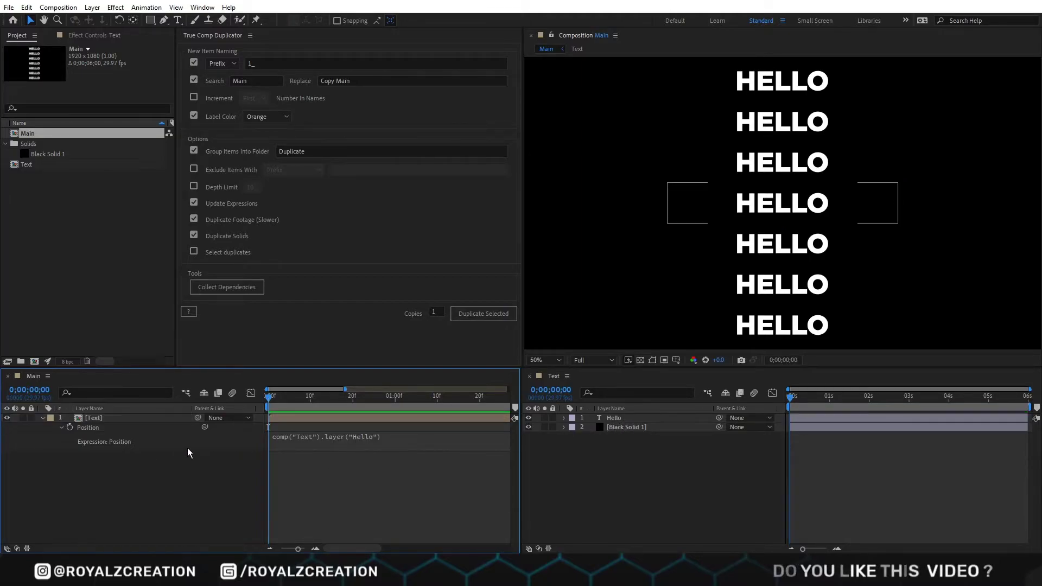
{"action": "left_click", "coordinate": [435, 311]}
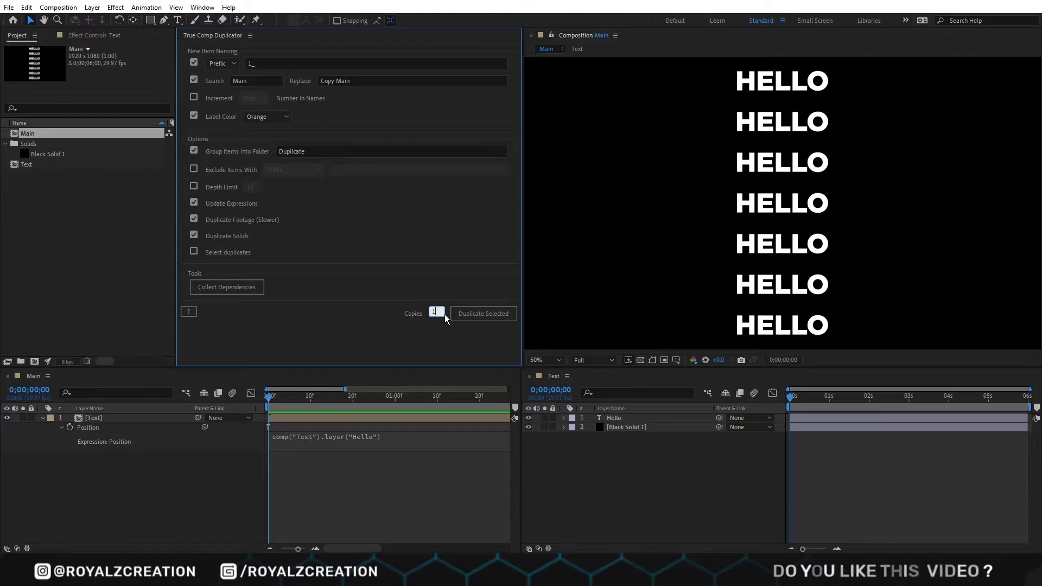
{"action": "left_click", "coordinate": [492, 315]}
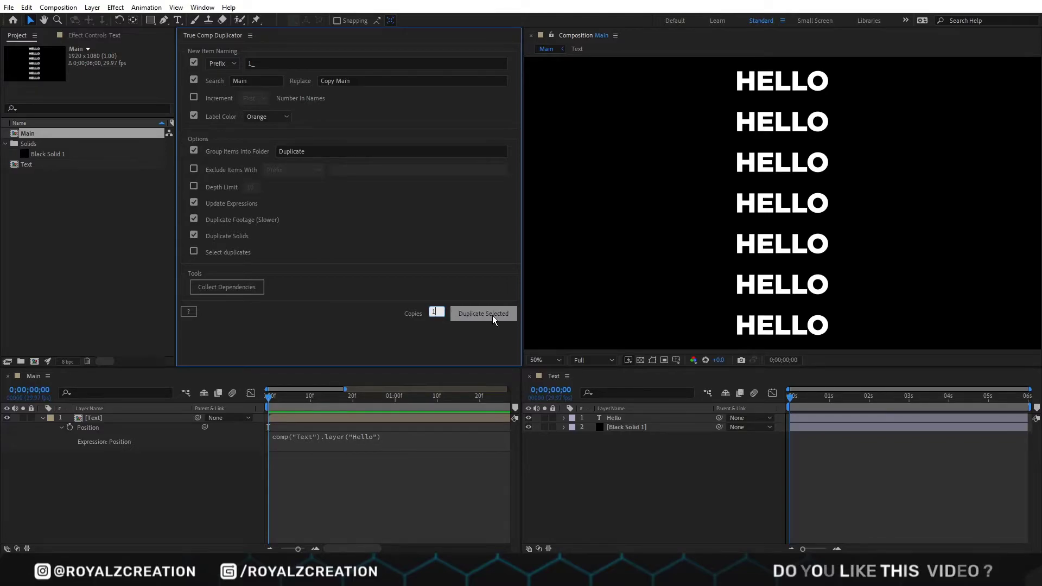
Run the duplication, dismiss the report, and expand the resulting Duplicate folder.
{"action": "left_click", "coordinate": [491, 315]}
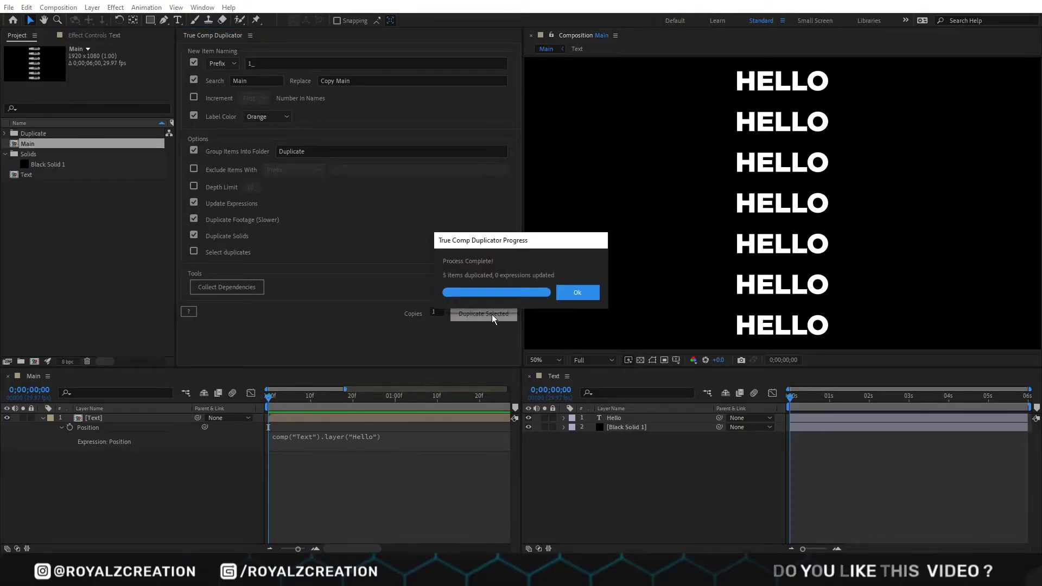
{"action": "left_click", "coordinate": [578, 293]}
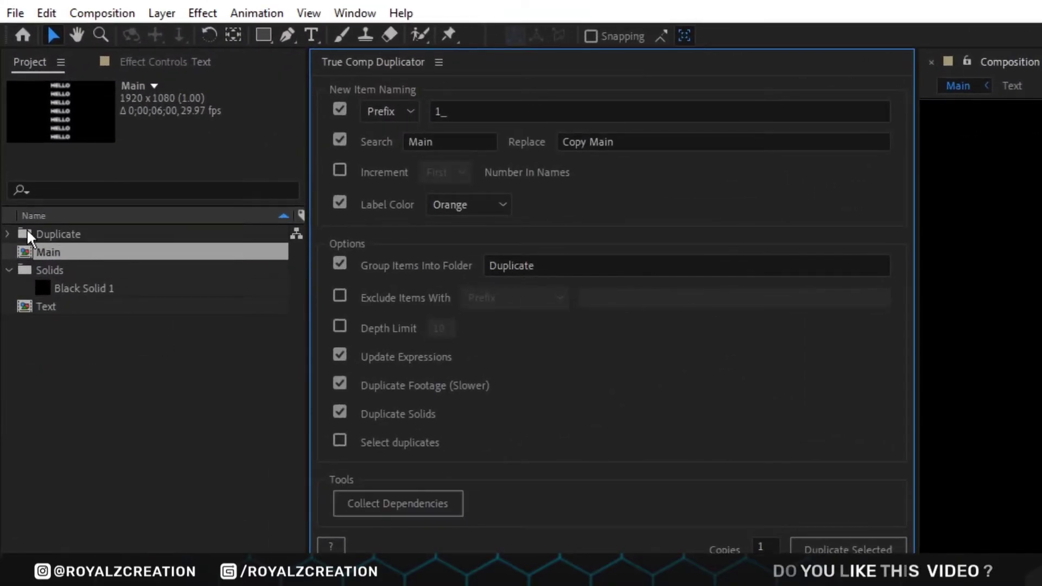
{"action": "left_click", "coordinate": [6, 233]}
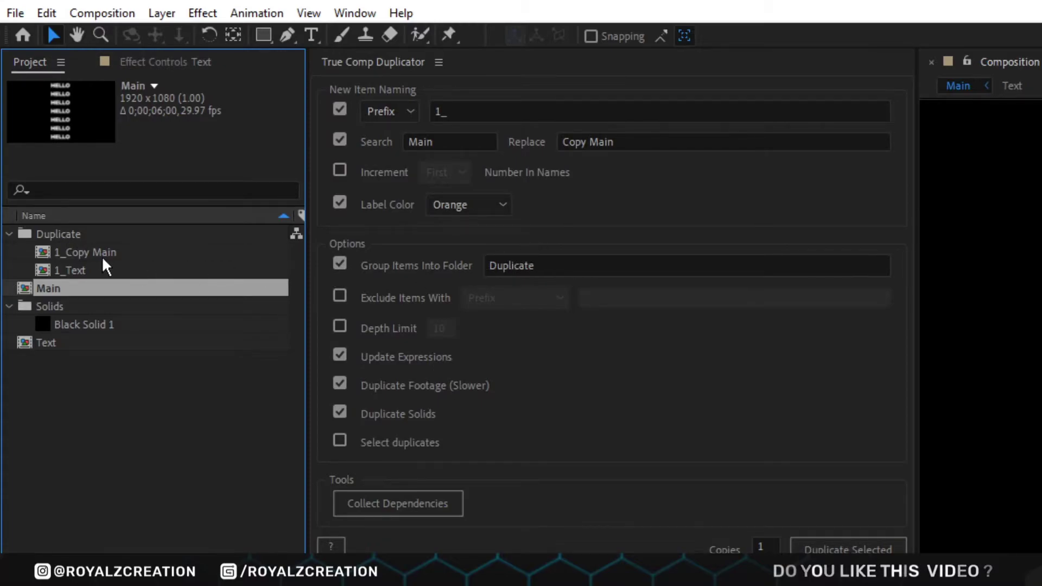
{"action": "left_click", "coordinate": [109, 236]}
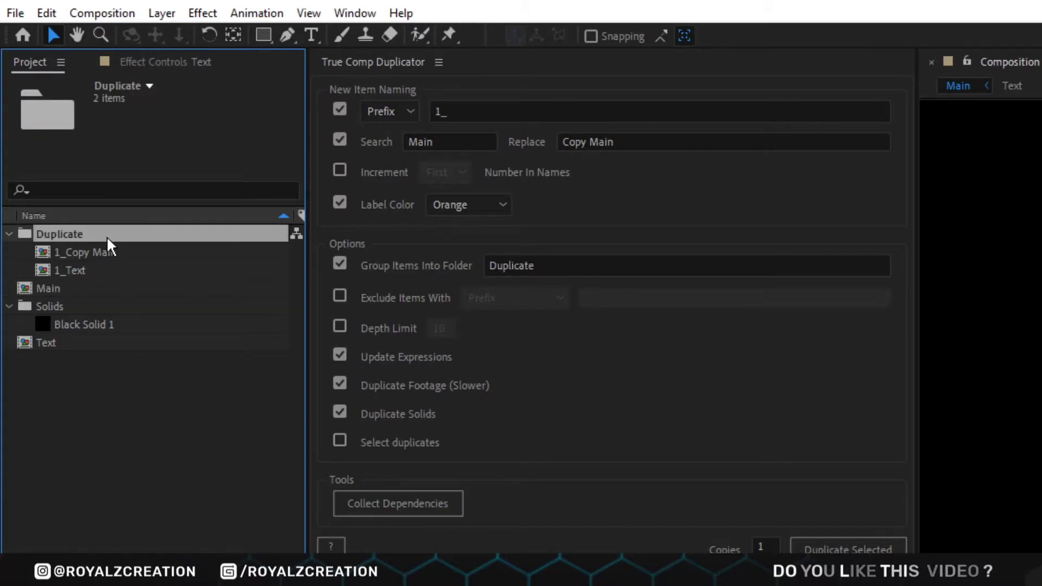
Compare 1_Copy Main with the original Main comp, then open 1_Copy Main.
{"action": "left_click", "coordinate": [77, 255]}
{"action": "left_click", "coordinate": [61, 293]}
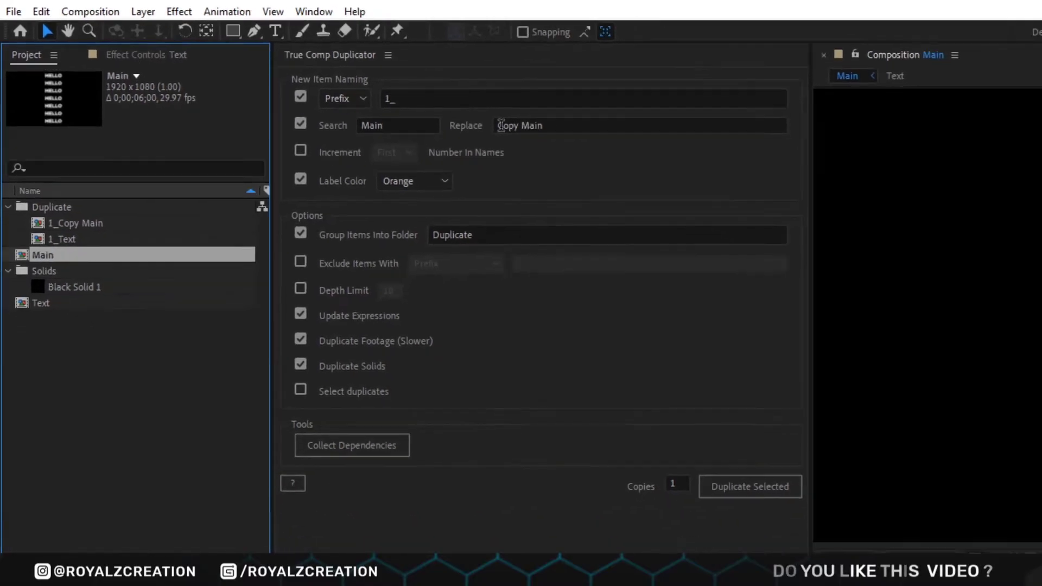
{"action": "left_click", "coordinate": [501, 126]}
{"action": "left_click", "coordinate": [49, 143]}
{"action": "double_click", "coordinate": [49, 143]}
Reveal the Position expression on the 1_Text layer inside 1_Copy Main.
{"action": "left_click", "coordinate": [67, 418]}
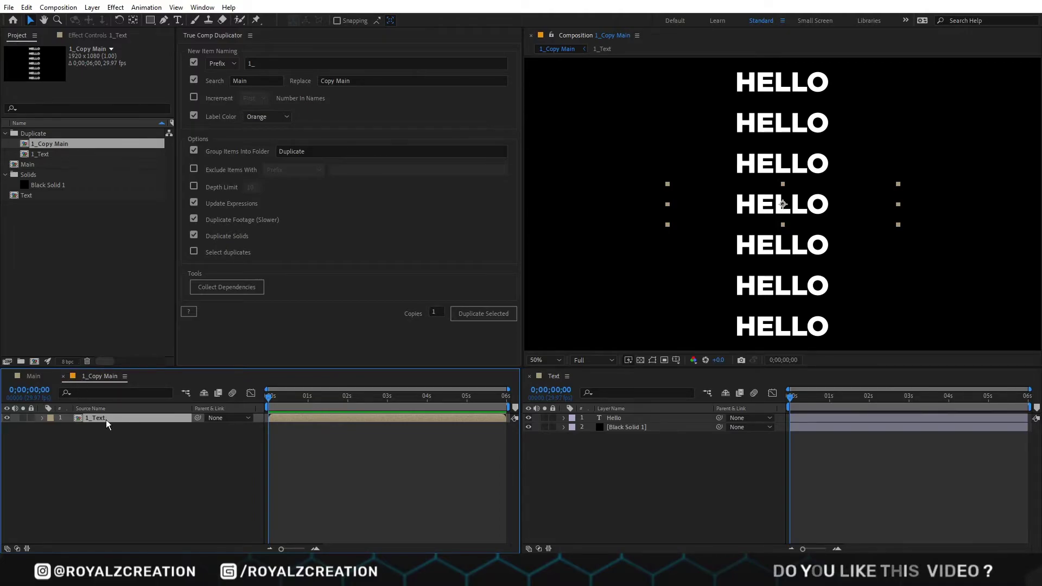
{"action": "key", "text": "p"}
{"action": "left_click", "coordinate": [58, 428]}
{"action": "left_click", "coordinate": [639, 475]}
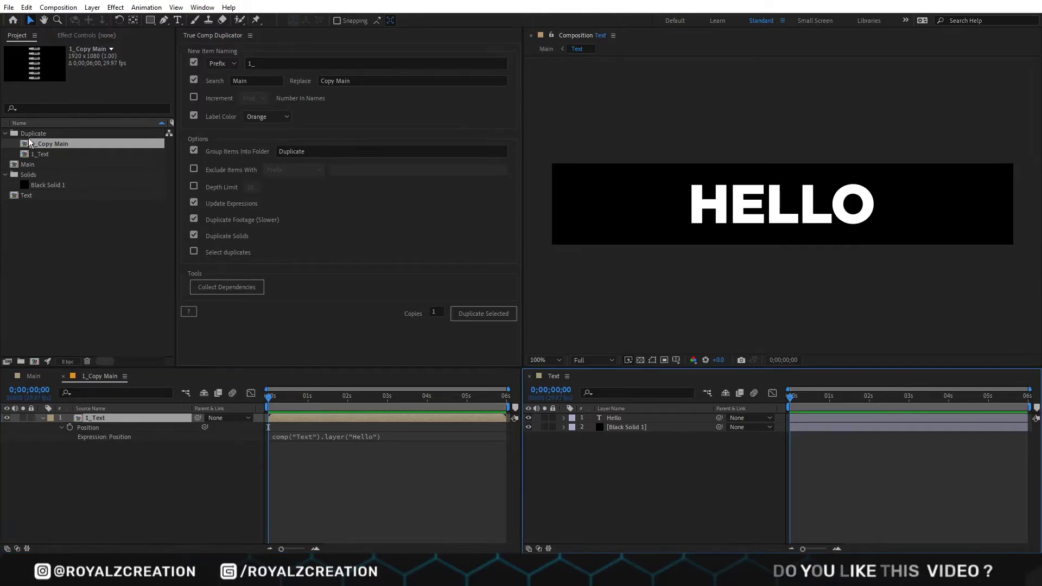
Open the 1_Text comp and rename its Hello layer to 'Hey'.
{"action": "left_click", "coordinate": [44, 154]}
{"action": "double_click", "coordinate": [44, 154]}
{"action": "left_click", "coordinate": [614, 418]}
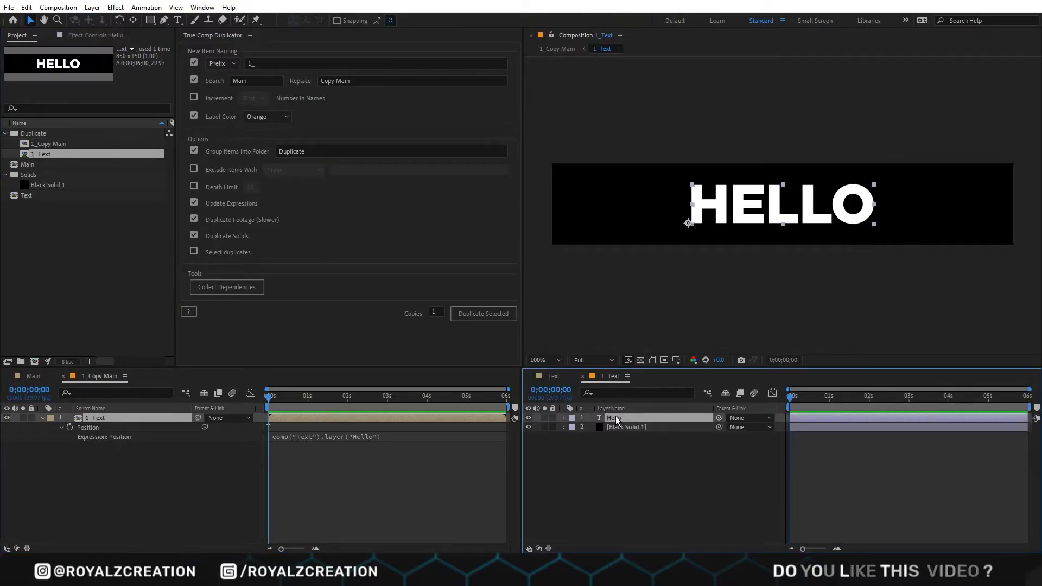
{"action": "right_click", "coordinate": [615, 419]}
{"action": "left_click", "coordinate": [656, 397]}
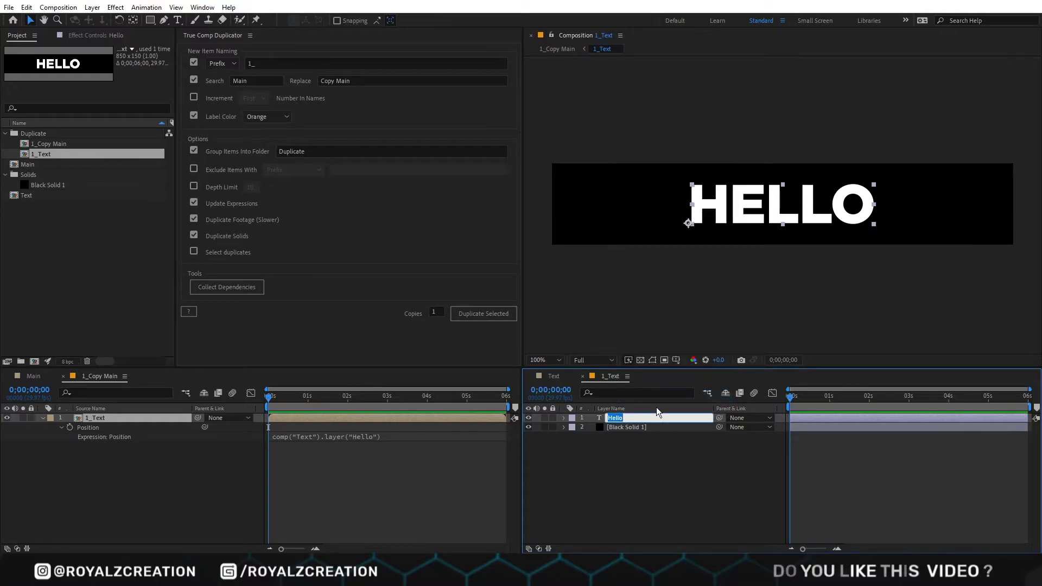
{"action": "type", "text": "Hey"}
{"action": "left_click", "coordinate": [620, 428]}
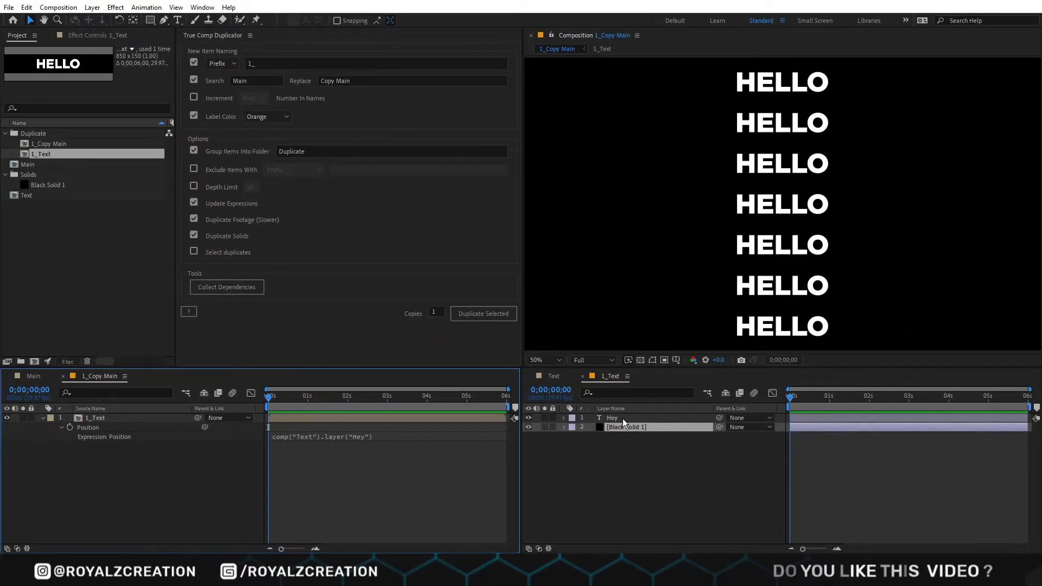
{"action": "left_click", "coordinate": [622, 418]}
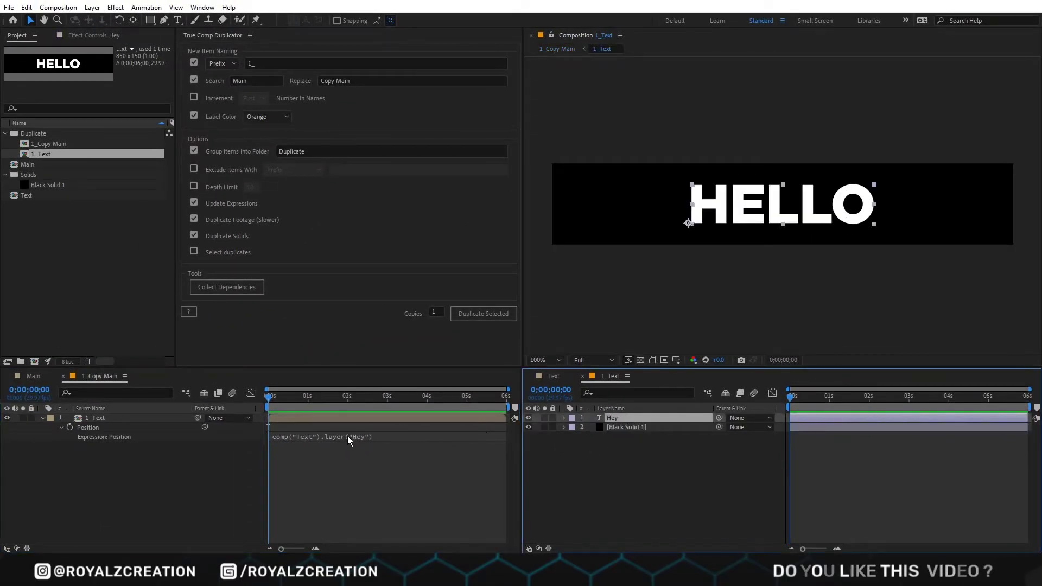
Check the original Main comp's broken Hey expression, then select Hello in the original Text comp.
{"action": "left_click", "coordinate": [24, 375]}
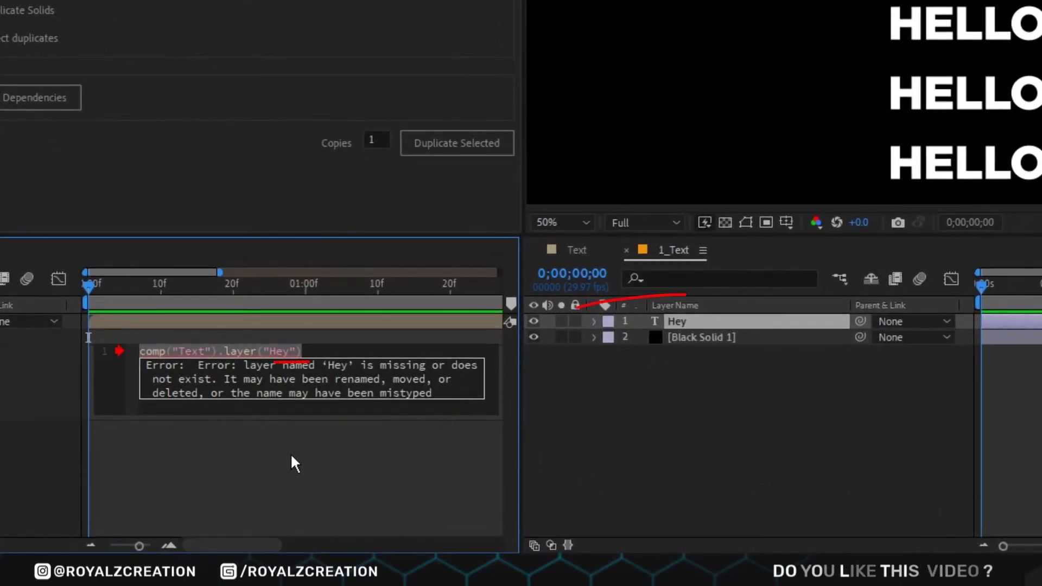
{"action": "left_click", "coordinate": [575, 249]}
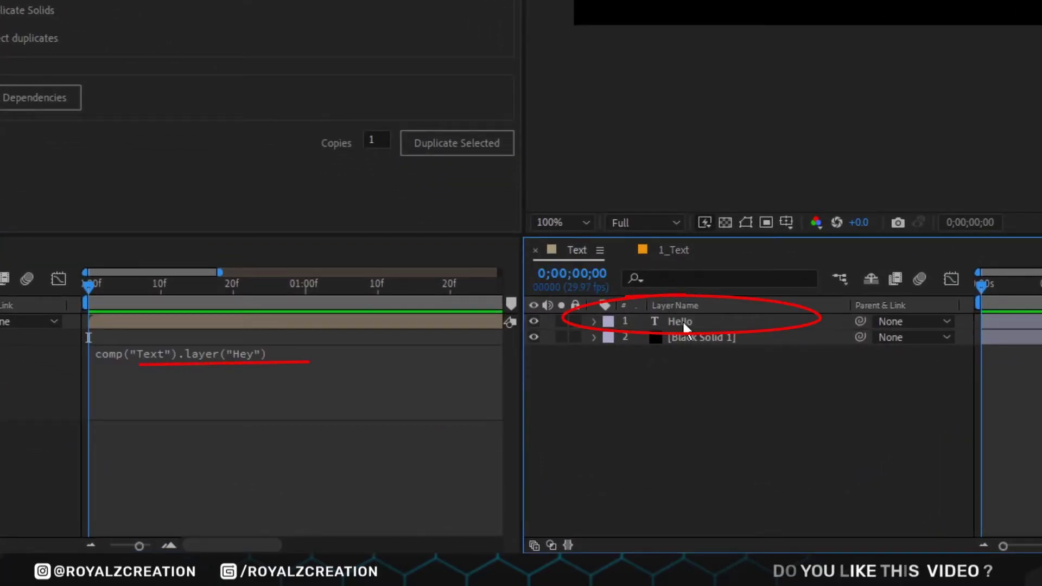
{"action": "left_click", "coordinate": [683, 323]}
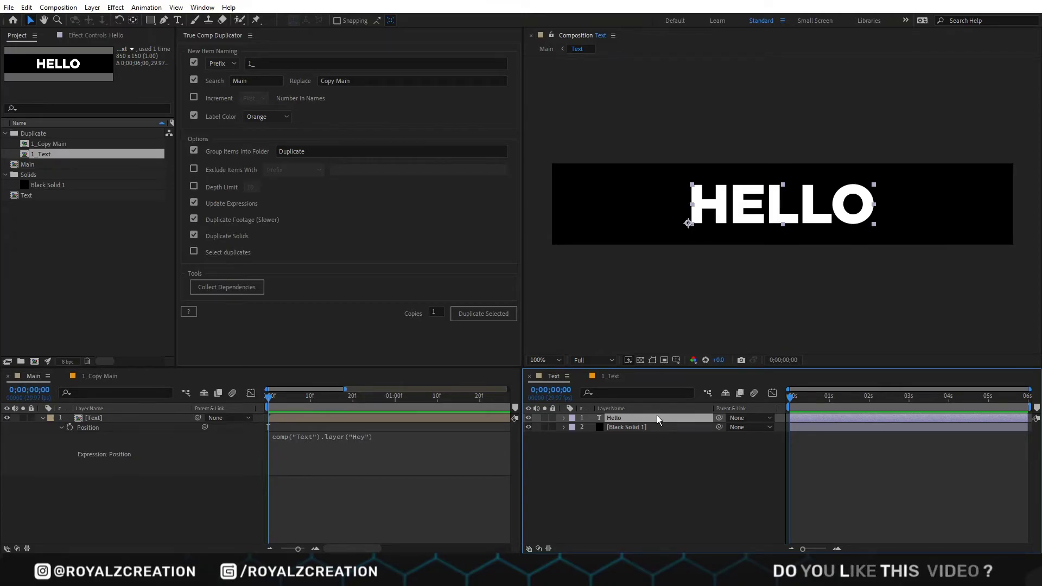
Change the original Text comp's HELLO word to 'COPY' and return to the Selection tool.
{"action": "left_click", "coordinate": [772, 216]}
{"action": "double_click", "coordinate": [772, 215]}
{"action": "type", "text": "COPY"}
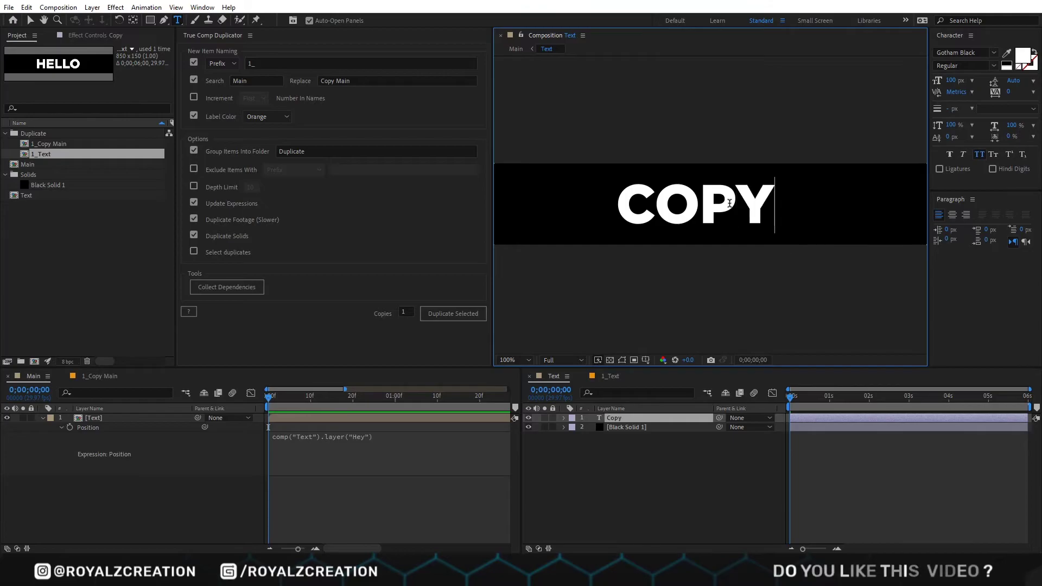
{"action": "left_click", "coordinate": [130, 481]}
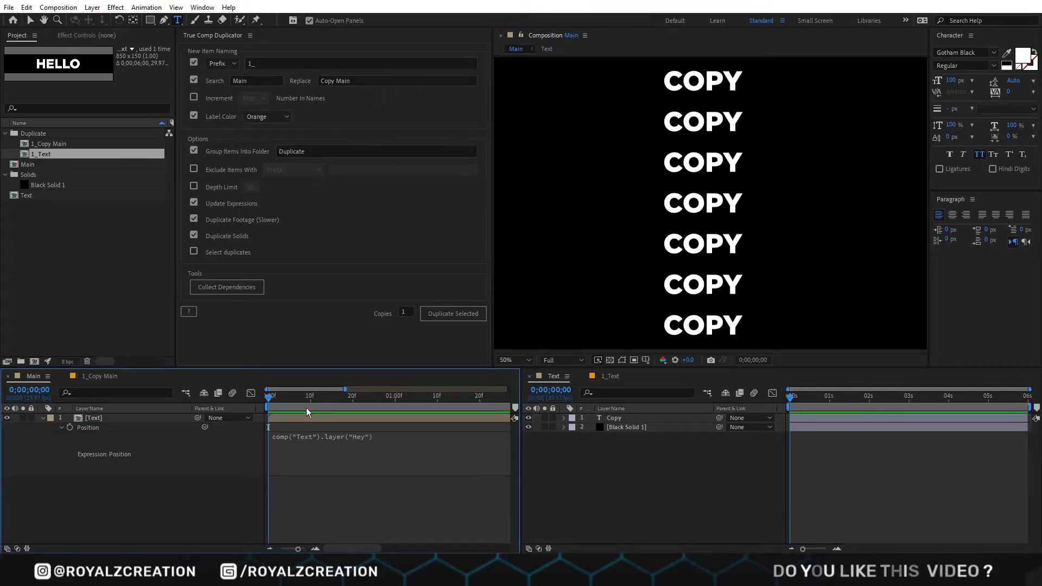
{"action": "key", "text": "v"}
Compare comps: 1_Copy Main and 1_Text still read HELLO while Text and Main show COPY.
{"action": "left_click", "coordinate": [102, 377]}
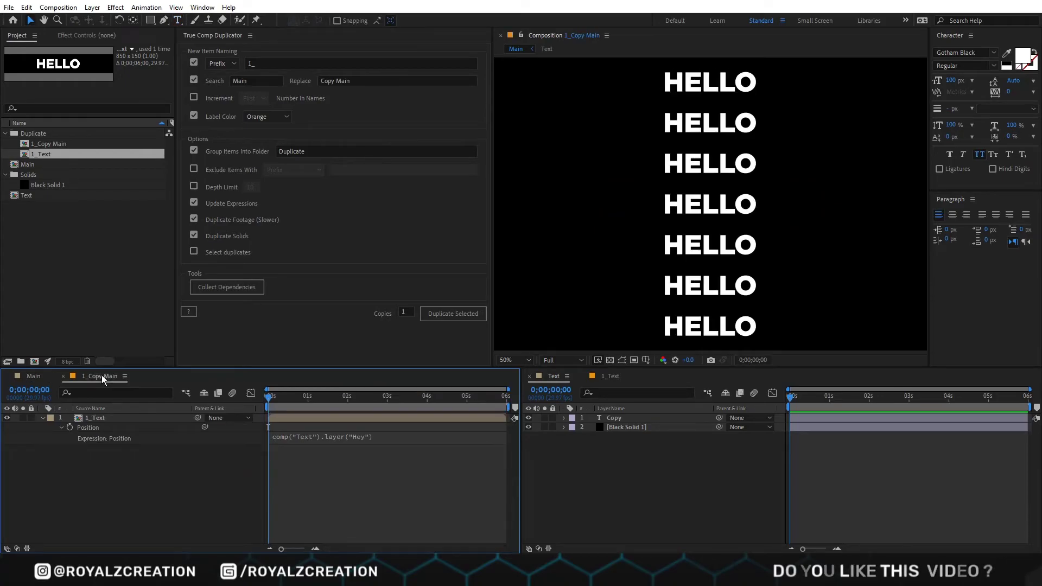
{"action": "left_click", "coordinate": [608, 379]}
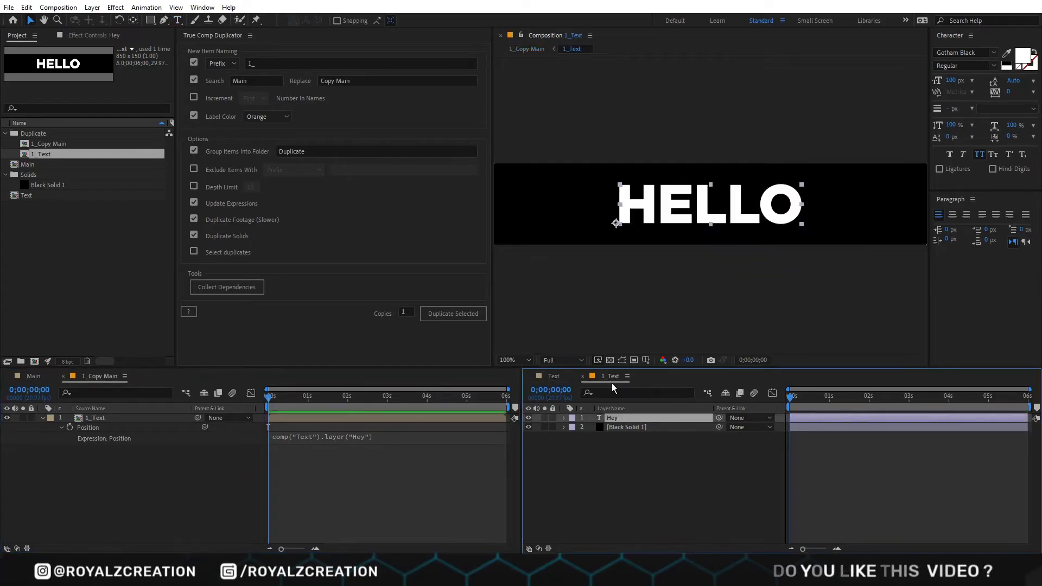
{"action": "left_click", "coordinate": [275, 467]}
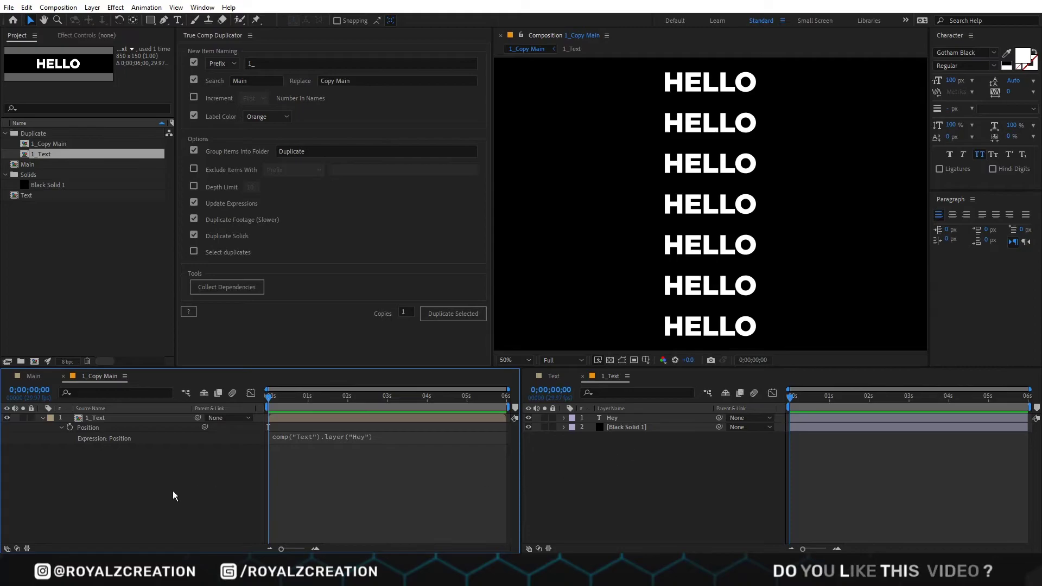
{"action": "left_click", "coordinate": [676, 492]}
{"action": "left_click", "coordinate": [433, 459]}
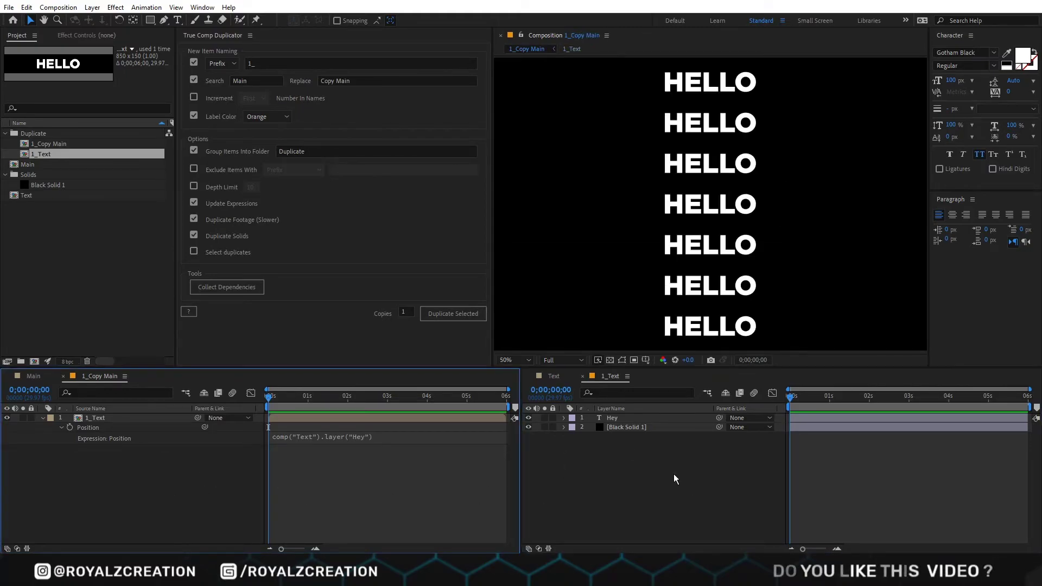
{"action": "left_click", "coordinate": [193, 491]}
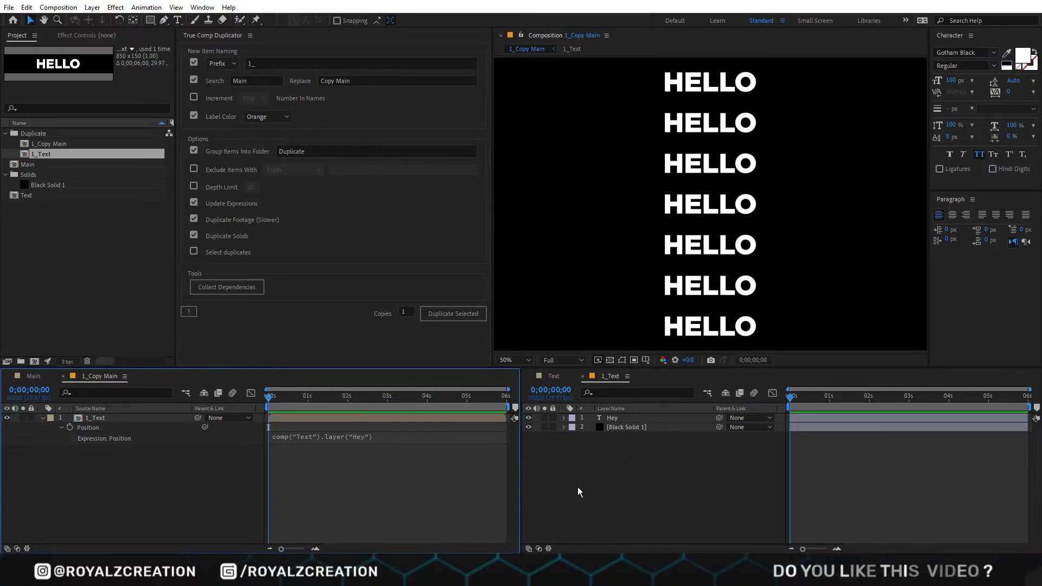
{"action": "left_click", "coordinate": [615, 487]}
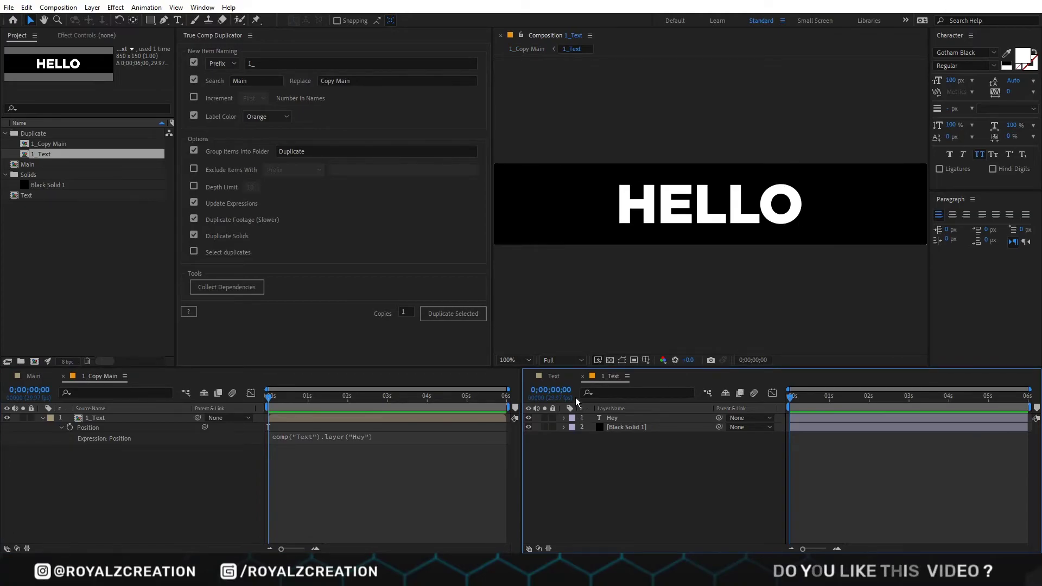
{"action": "left_click", "coordinate": [564, 377]}
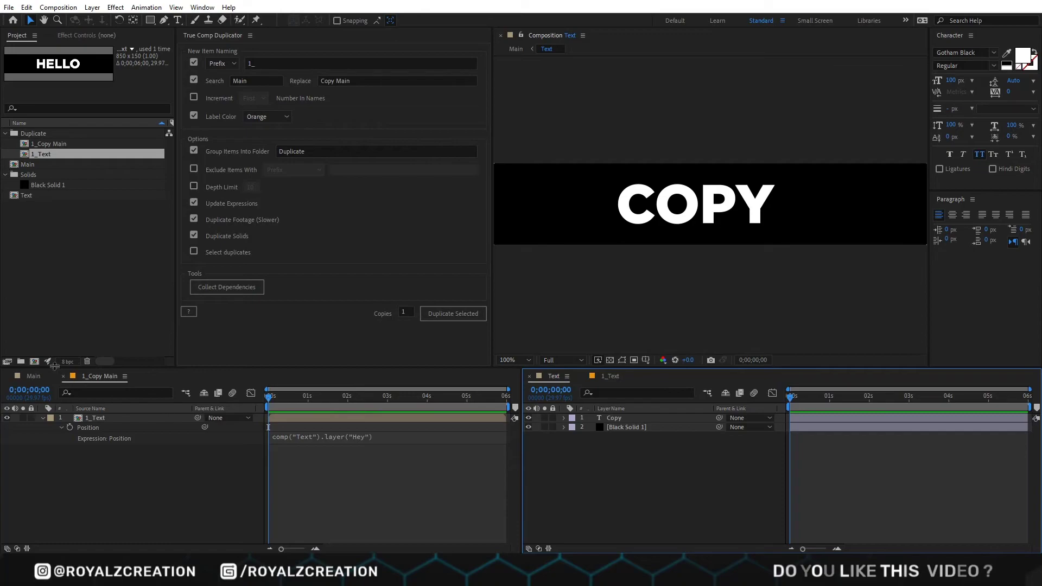
{"action": "left_click", "coordinate": [44, 379]}
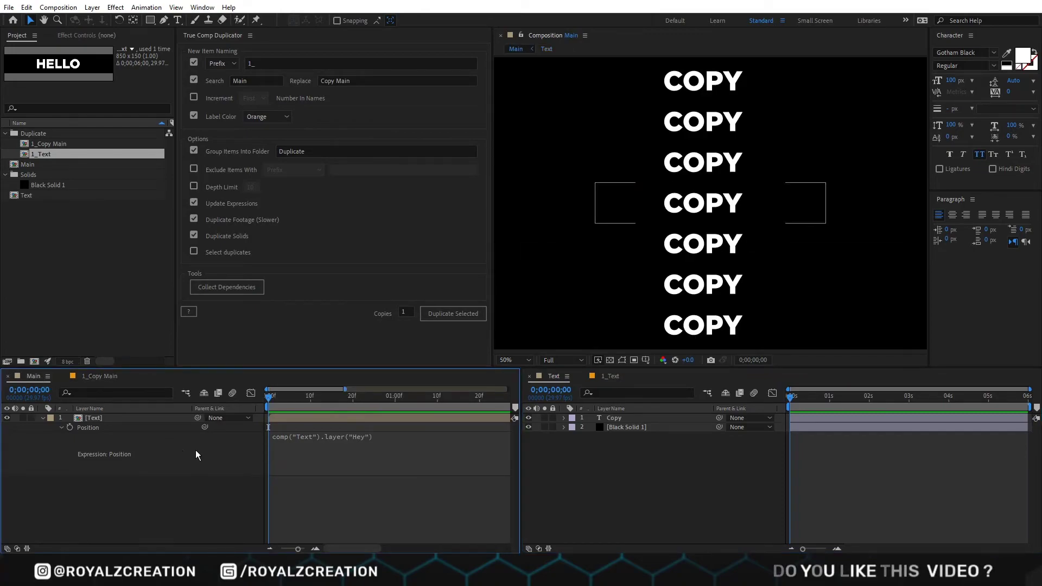
{"action": "left_click", "coordinate": [611, 377]}
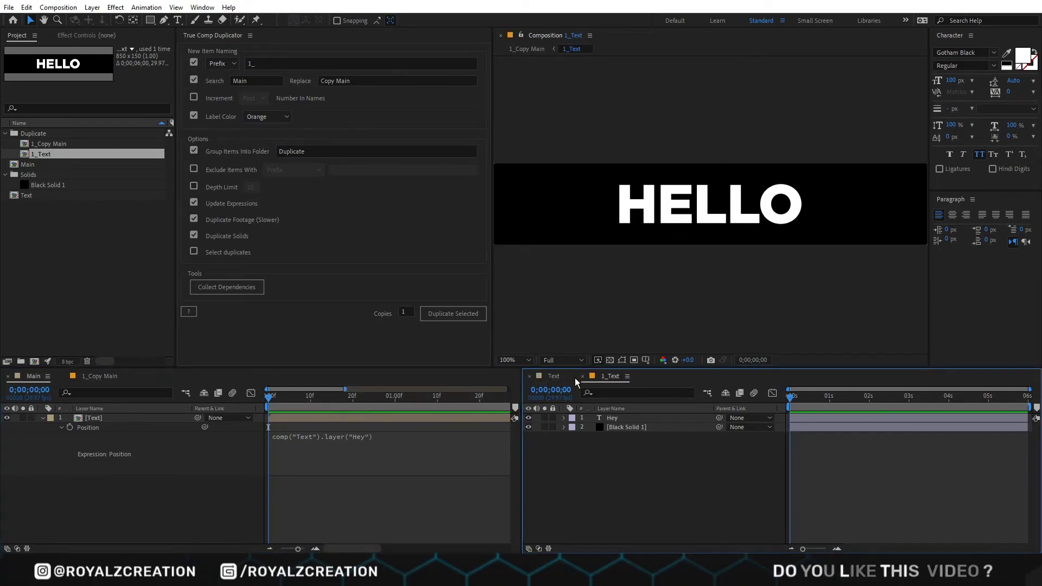